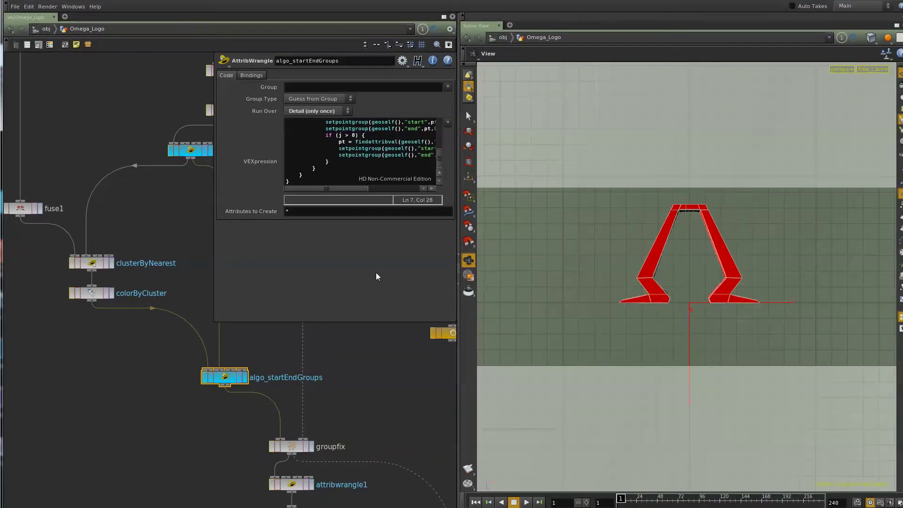
# Widen the parameter pane and display the connectAdjacentVoronoi node to examine its connected wireframe up close
pyautogui.moveTo(213, 321); pyautogui.dragTo(172, 405)
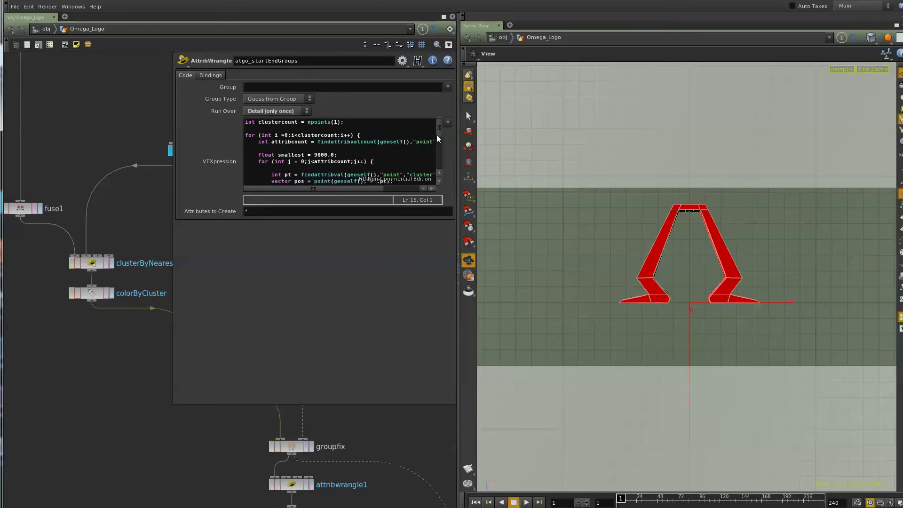
pyautogui.moveTo(109, 363); pyautogui.dragTo(61, 504, button='middle')
pyautogui.scroll(-2, 129, 403)
pyautogui.moveTo(129, 403); pyautogui.dragTo(88, 451, button='middle')
pyautogui.moveTo(16, 329); pyautogui.dragTo(91, 384, button='middle')
pyautogui.scroll(2, 79, 220)
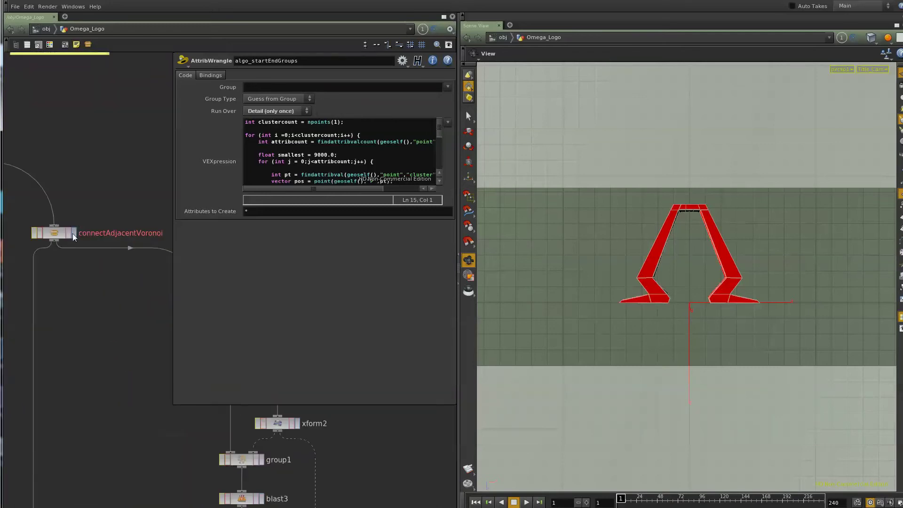
pyautogui.click(74, 233)
pyautogui.click(49, 236)
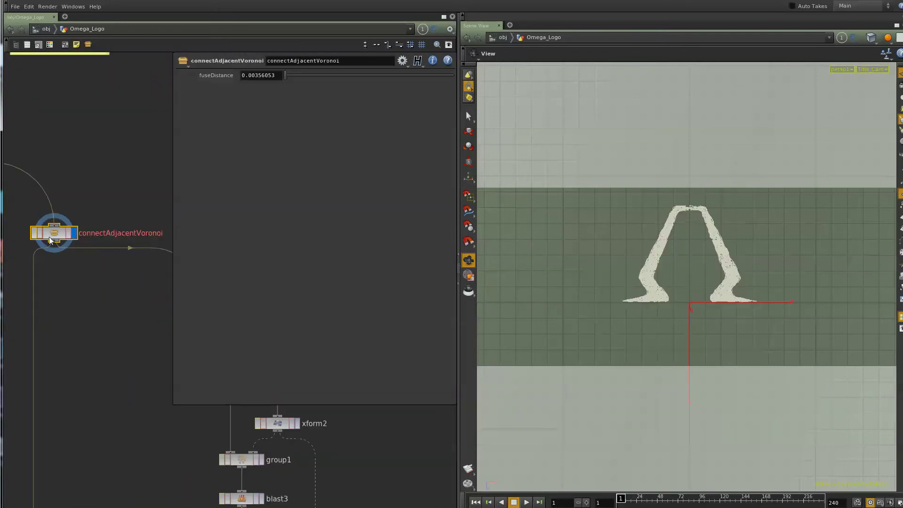
pyautogui.scroll(2, 725, 262)
pyautogui.scroll(6, 725, 261)
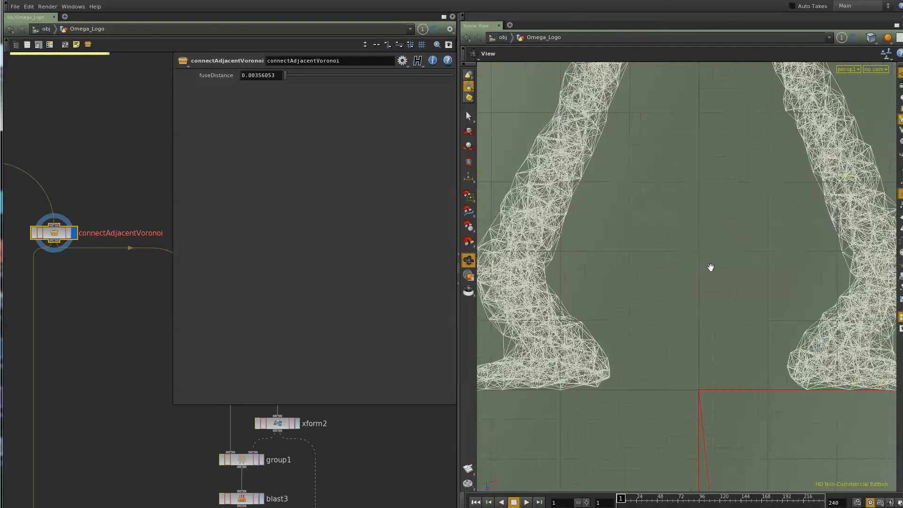
pyautogui.moveTo(719, 253); pyautogui.dragTo(722, 387, button='middle')
pyautogui.moveTo(696, 314); pyautogui.dragTo(702, 371, button='middle')
# Find the findshortestpath1 node further down the network and display its generated paths
pyautogui.moveTo(89, 379); pyautogui.dragTo(51, 234, button='middle')
pyautogui.scroll(-6, 66, 254)
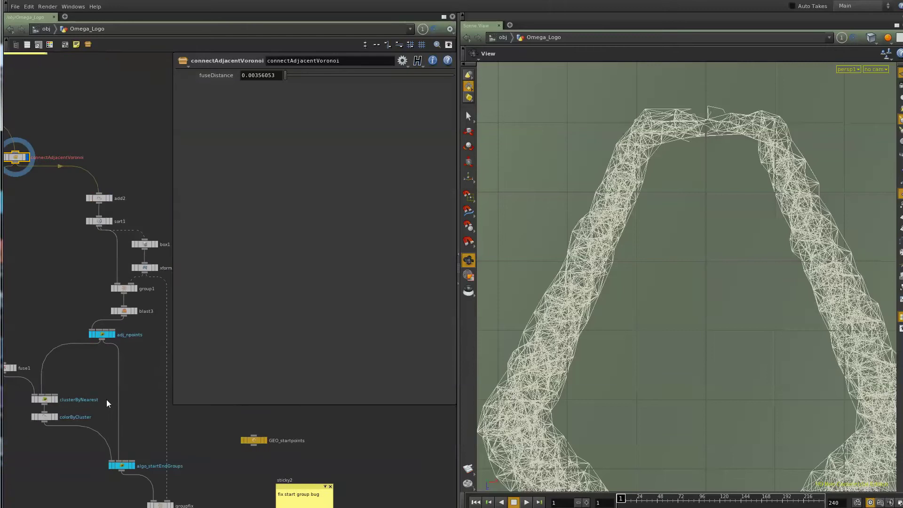
pyautogui.scroll(3, 110, 411)
pyautogui.moveTo(96, 372); pyautogui.dragTo(50, 264, button='middle')
pyautogui.scroll(3, 63, 383)
pyautogui.moveTo(62, 405); pyautogui.dragTo(45, 327, button='middle')
pyautogui.click(104, 381)
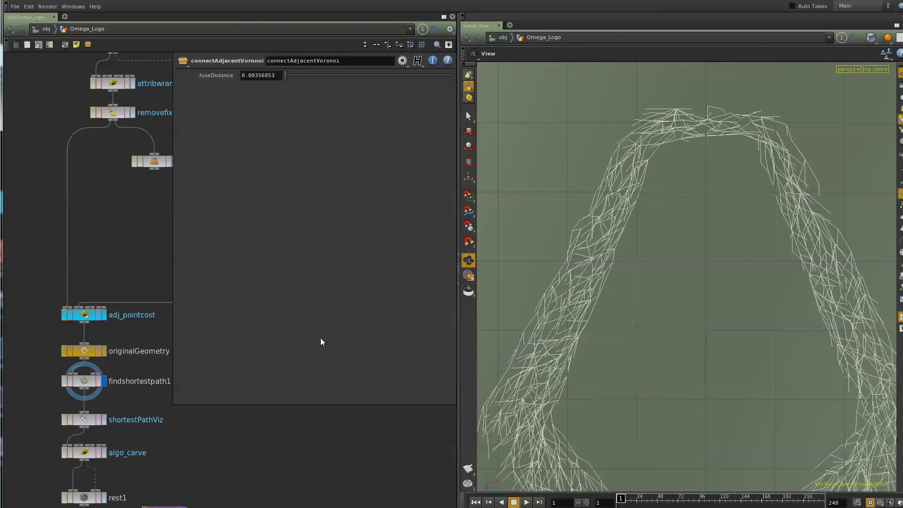
# Go to the RENDER end of the network and display the xformpieces1 node with its parameters
pyautogui.moveTo(162, 470); pyautogui.dragTo(142, 147, button='middle')
pyautogui.moveTo(61, 455); pyautogui.dragTo(75, 286, button='middle')
pyautogui.moveTo(77, 476); pyautogui.dragTo(59, 292, button='middle')
pyautogui.moveTo(77, 452); pyautogui.dragTo(67, 296, button='middle')
pyautogui.moveTo(149, 467); pyautogui.dragTo(167, 311, button='middle')
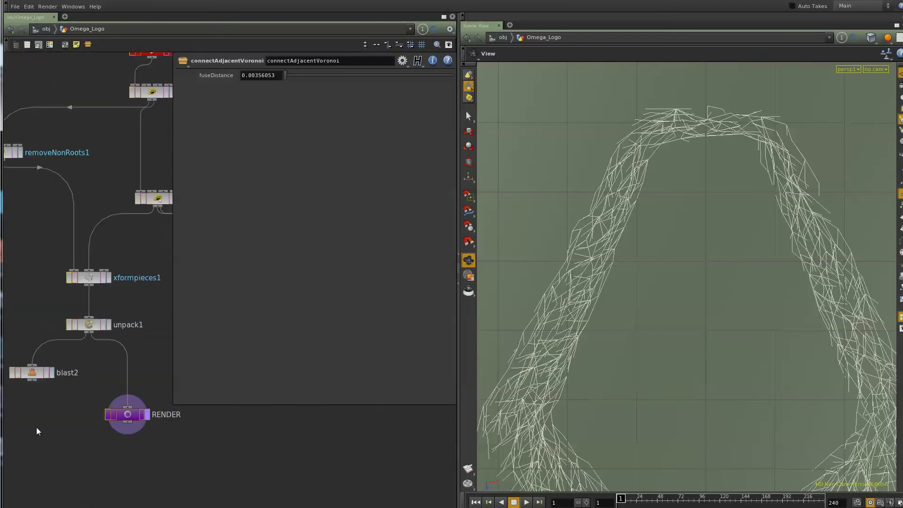
pyautogui.moveTo(57, 414); pyautogui.dragTo(85, 478, button='middle')
pyautogui.scroll(-3, 85, 477)
pyautogui.moveTo(175, 428); pyautogui.dragTo(130, 421, button='middle')
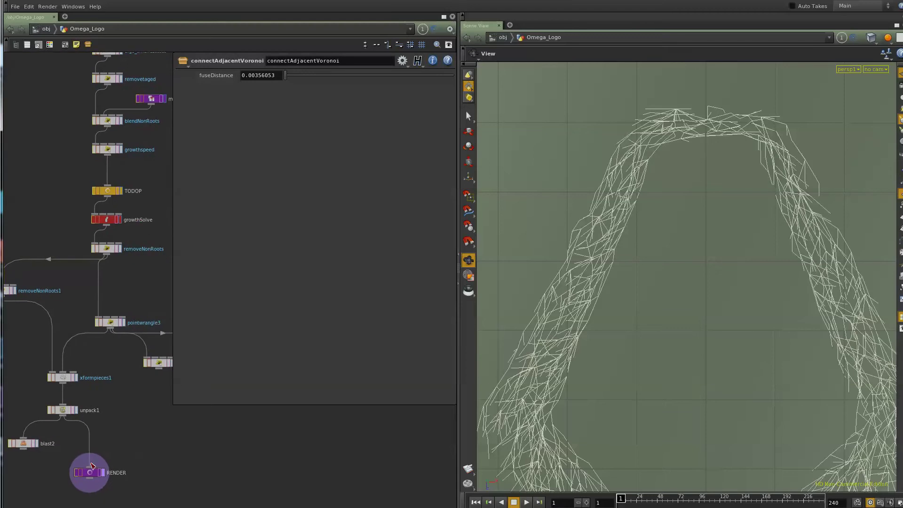
pyautogui.click(66, 410)
pyautogui.click(75, 378)
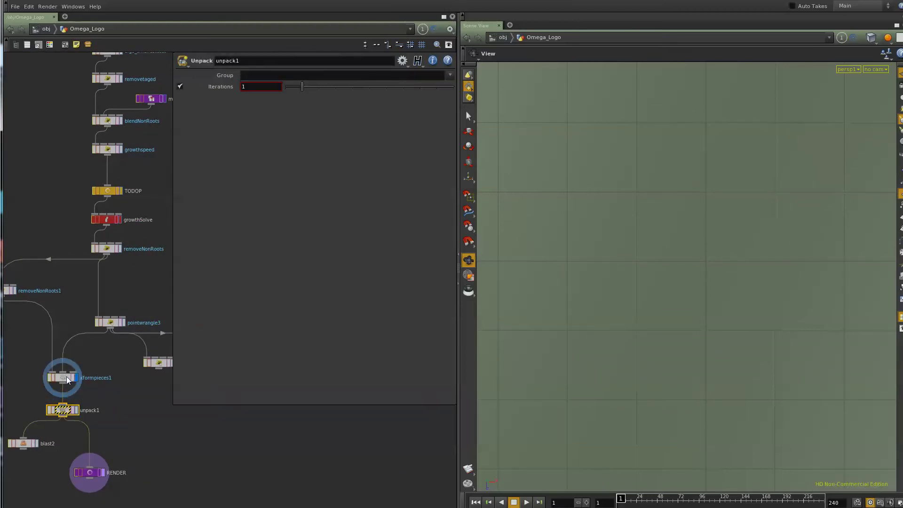
# Play the growth animation of the fractured Omega logo in two stretches, and return to the first frame
pyautogui.click(526, 502)
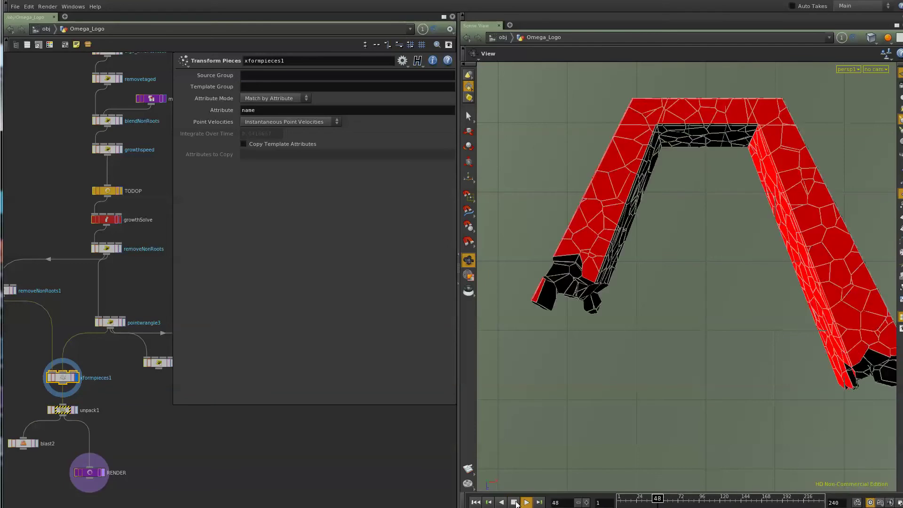
pyautogui.click(513, 502)
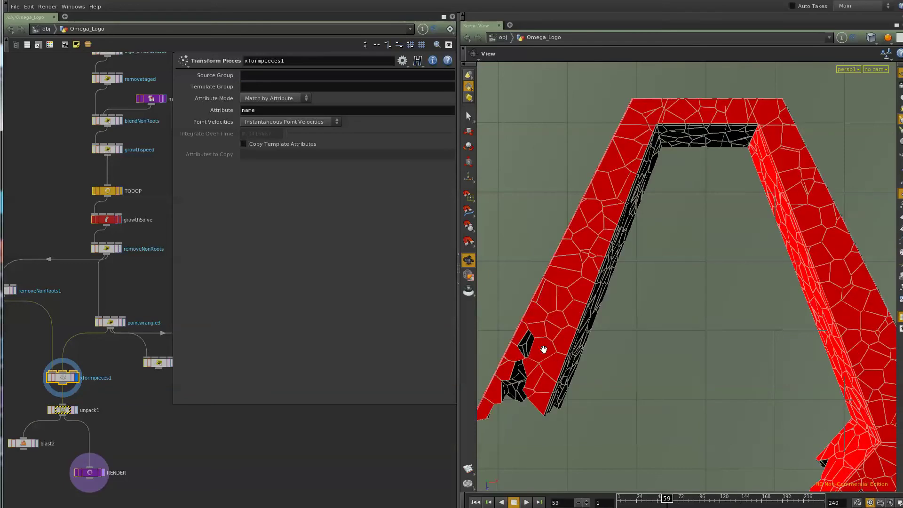
pyautogui.click(526, 502)
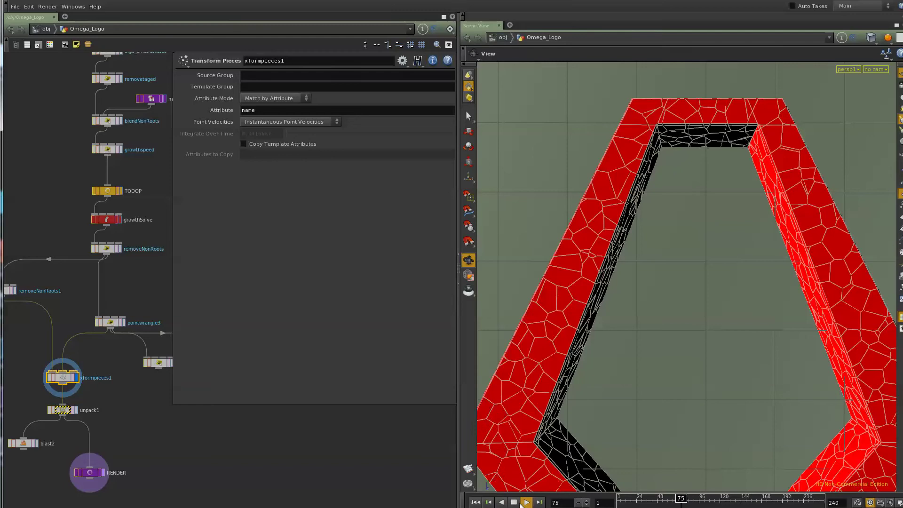
pyautogui.click(514, 502)
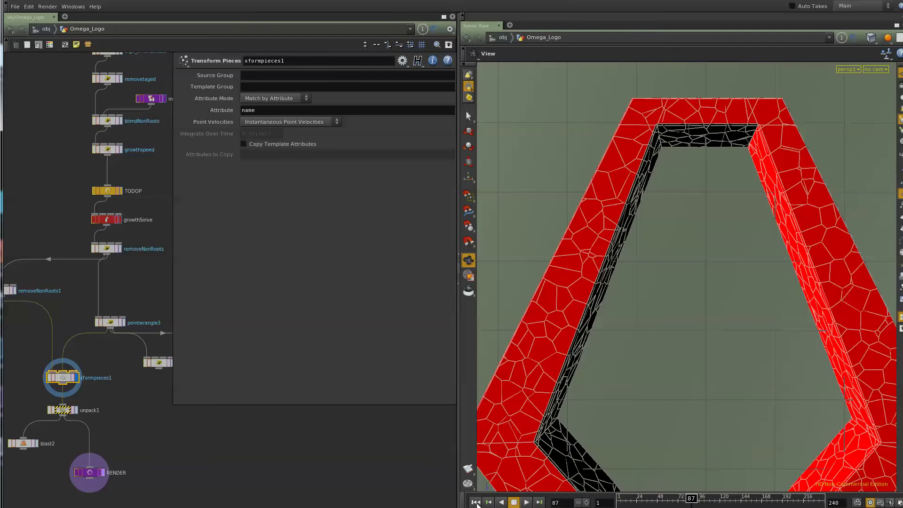
pyautogui.click(476, 503)
# Open the findshortestpath1 parameters and examine its output settings and its start and end point groups
pyautogui.moveTo(130, 189); pyautogui.dragTo(117, 393, button='middle')
pyautogui.moveTo(111, 171); pyautogui.dragTo(97, 284, button='middle')
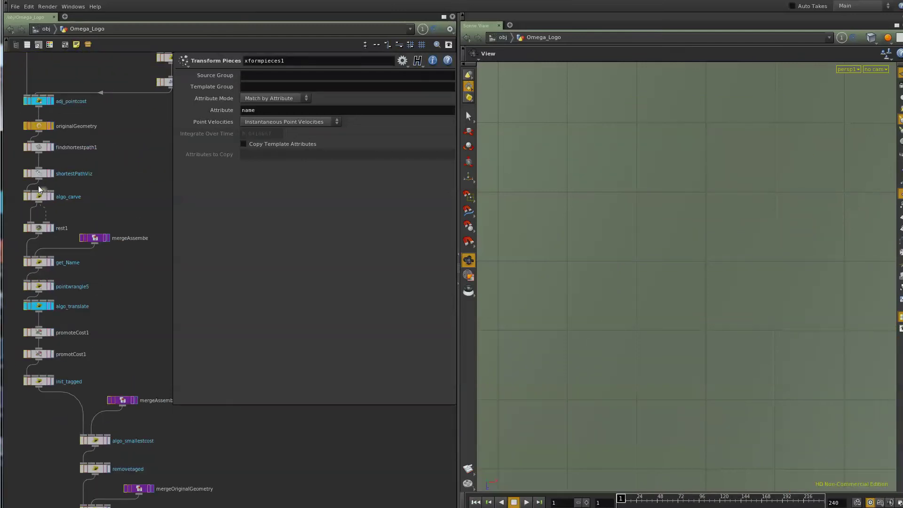
pyautogui.click(39, 149)
pyautogui.moveTo(105, 177); pyautogui.dragTo(135, 367, button='middle')
pyautogui.click(207, 98)
pyautogui.click(184, 99)
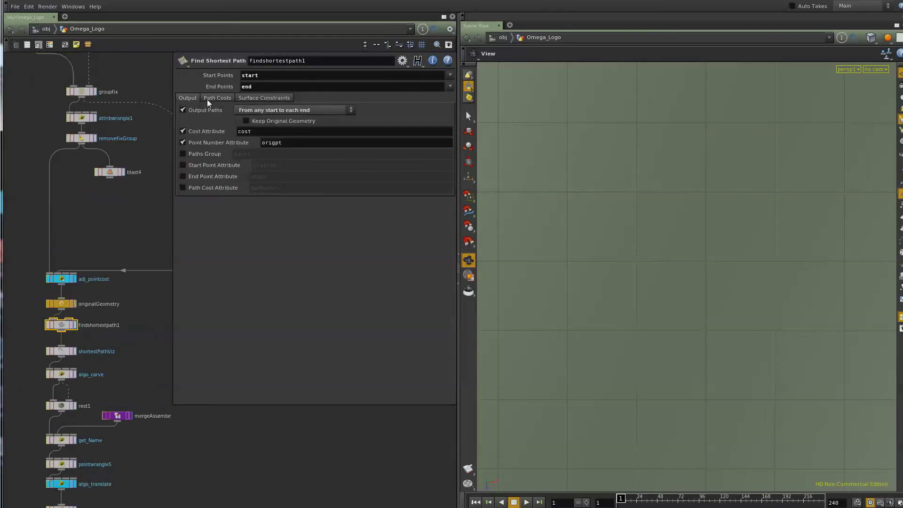
pyautogui.moveTo(113, 211); pyautogui.dragTo(106, 392, button='middle')
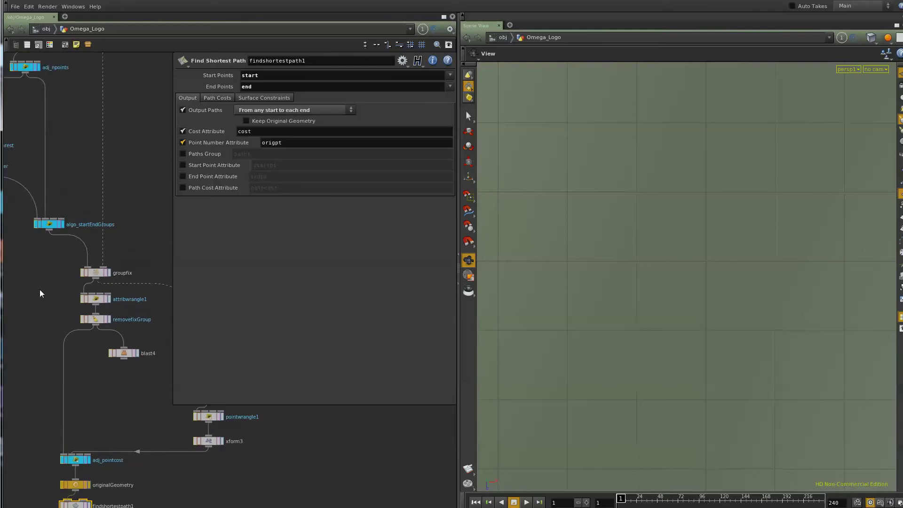
pyautogui.doubleClick(254, 75)
pyautogui.doubleClick(253, 87)
# Display the adj_pointcost wrangle and the colorByCluster node to examine the cluster-coloured wireframe
pyautogui.click(89, 461)
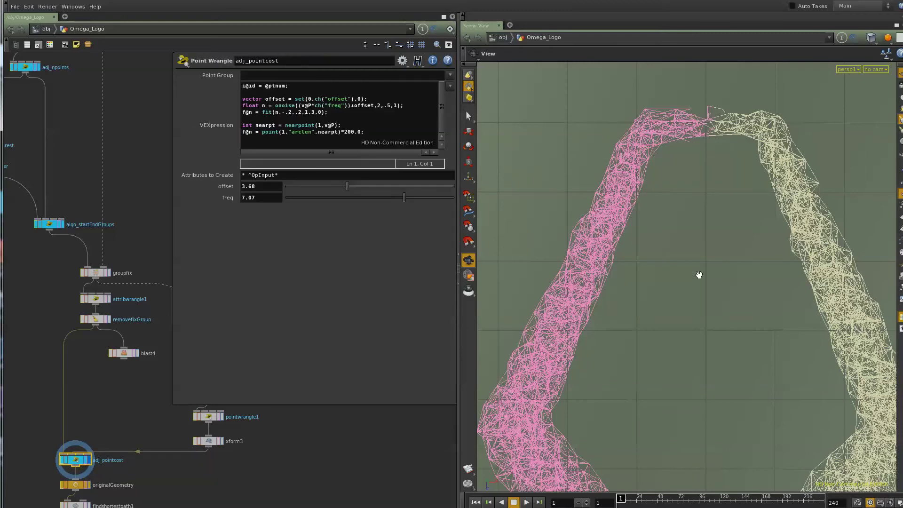
pyautogui.moveTo(105, 402); pyautogui.dragTo(146, 457, button='middle')
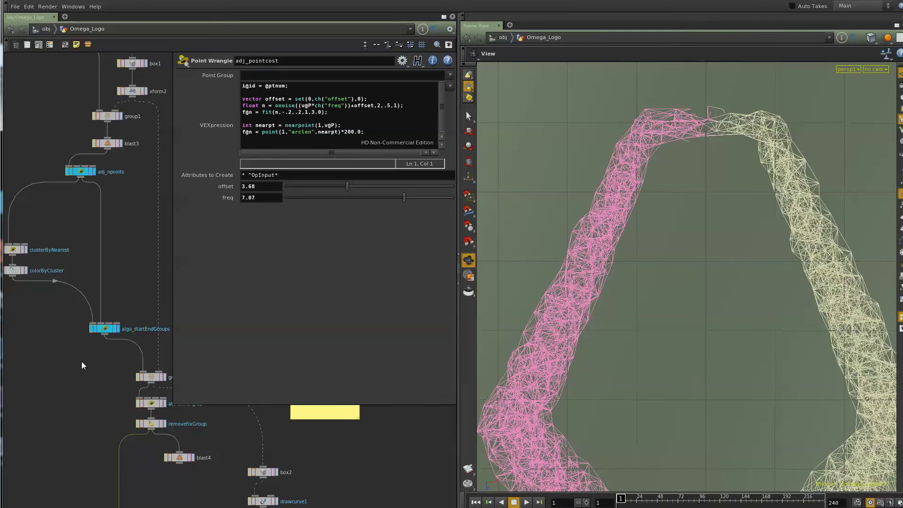
pyautogui.click(16, 271)
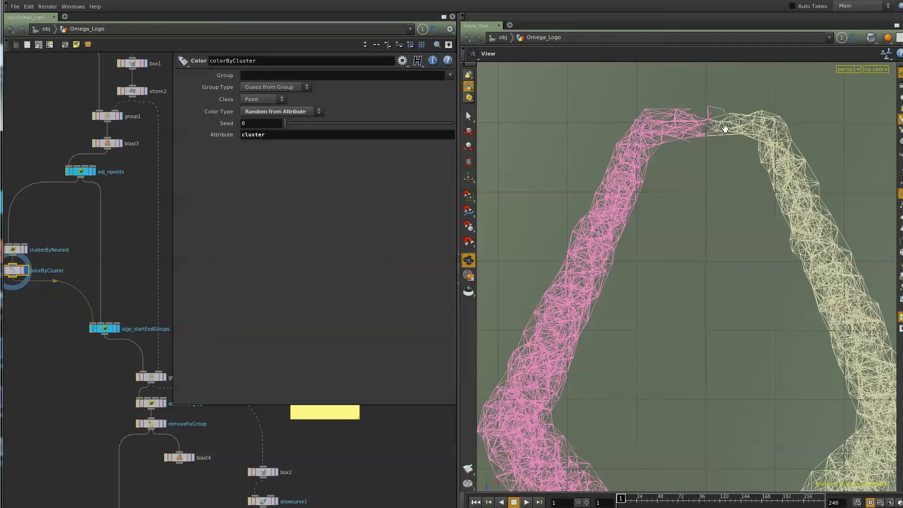
# Display the adj_npoints wrangle to examine its point-removal code and remaining start points
pyautogui.click(82, 171)
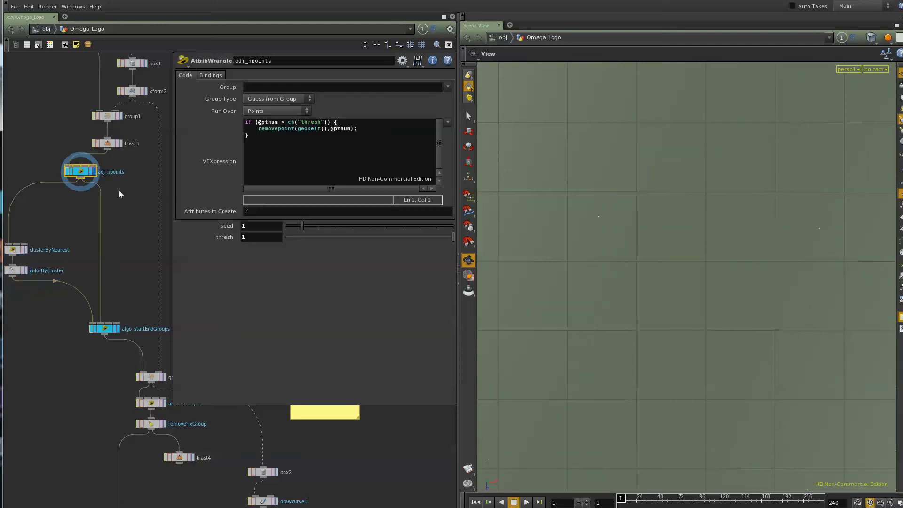
pyautogui.moveTo(135, 196); pyautogui.dragTo(119, 320, button='middle')
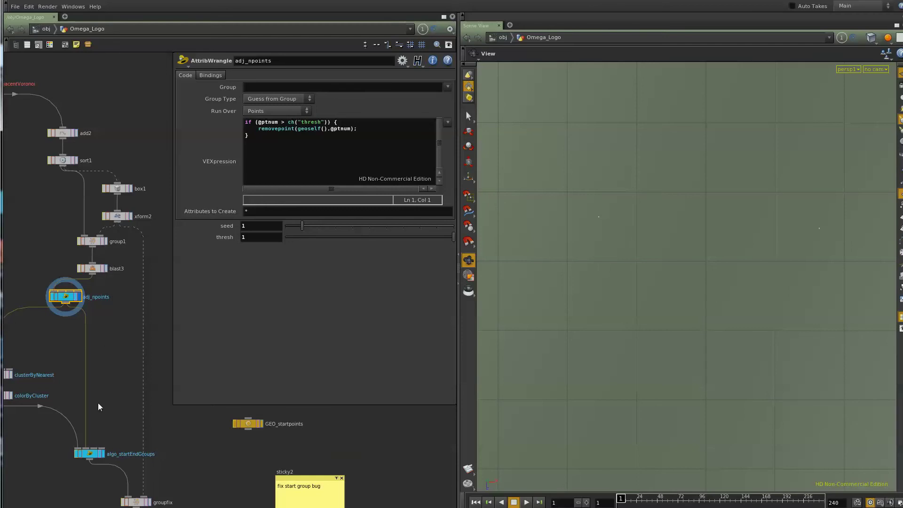
pyautogui.moveTo(119, 402); pyautogui.dragTo(132, 357, button='middle')
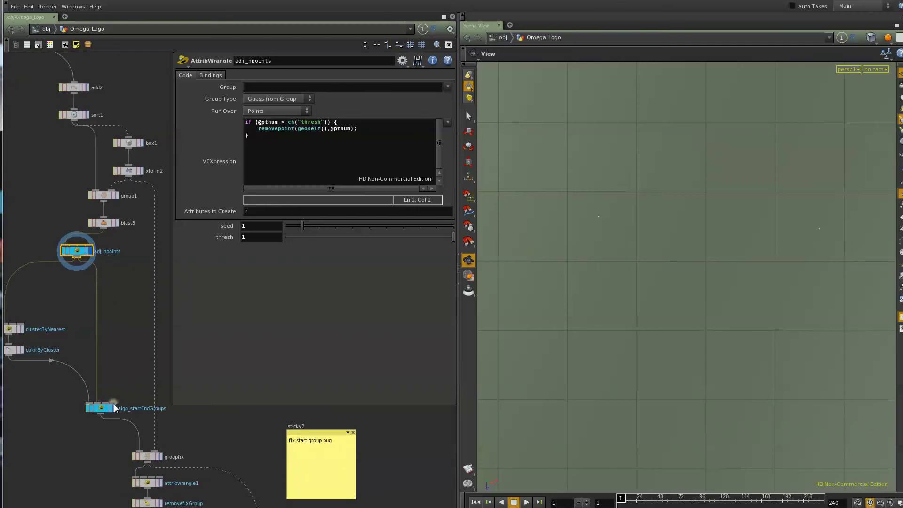
# Template the clusterByNearest node and display algo_startEndGroups with its code, checking colorByCluster on the way
pyautogui.click(20, 328)
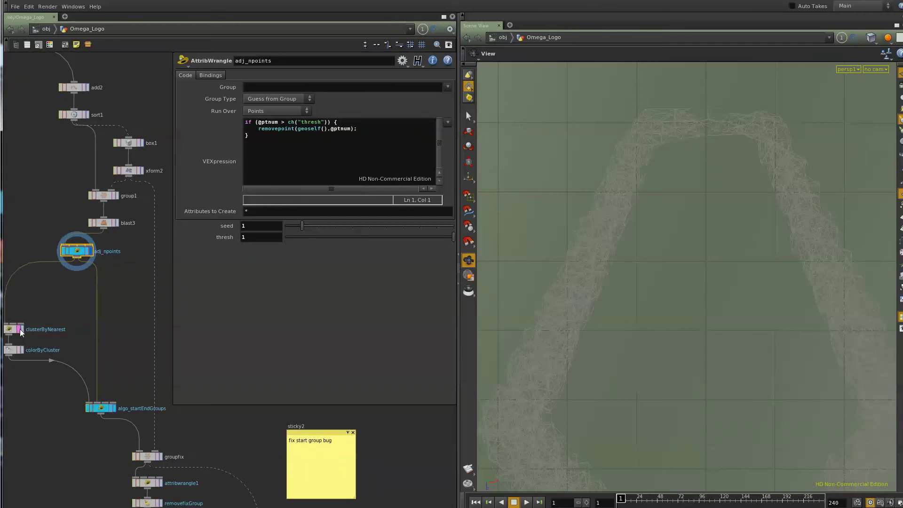
pyautogui.click(11, 329)
pyautogui.click(23, 349)
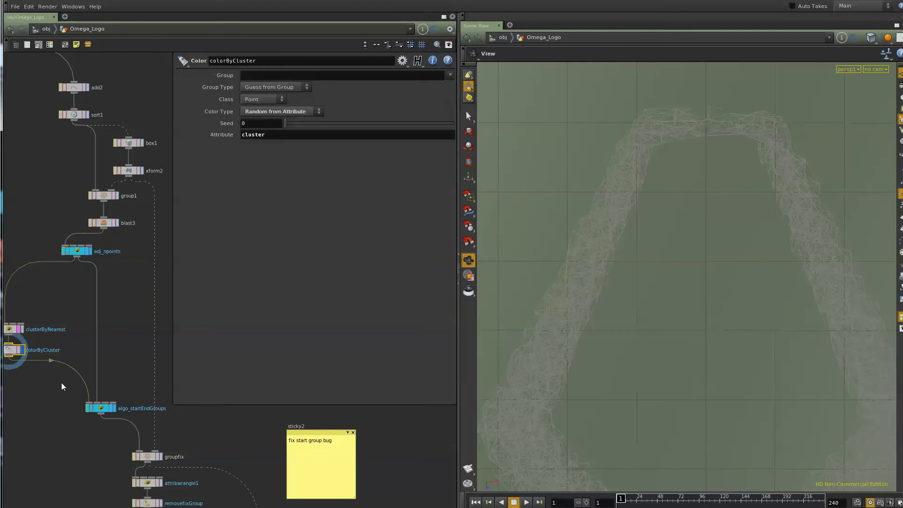
pyautogui.click(116, 409)
pyautogui.click(98, 408)
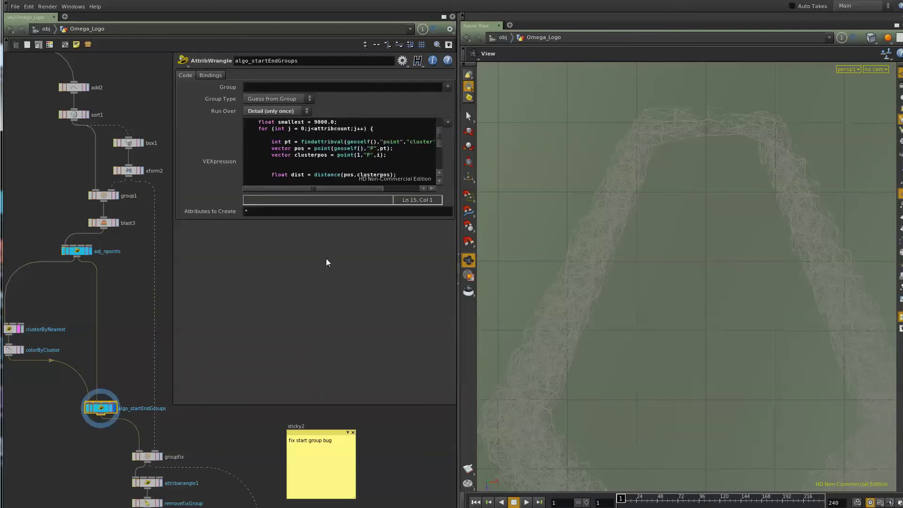
# Open the algo_startEndGroups code in an enlarged editor, highlighting smallest = 9000.0 and the statements inside the if (j > 0) block
pyautogui.scroll(3, 336, 166)
pyautogui.hotkey('alt', 'e')
pyautogui.moveTo(431, 249); pyautogui.dragTo(554, 417)
pyautogui.moveTo(322, 119); pyautogui.dragTo(247, 119)
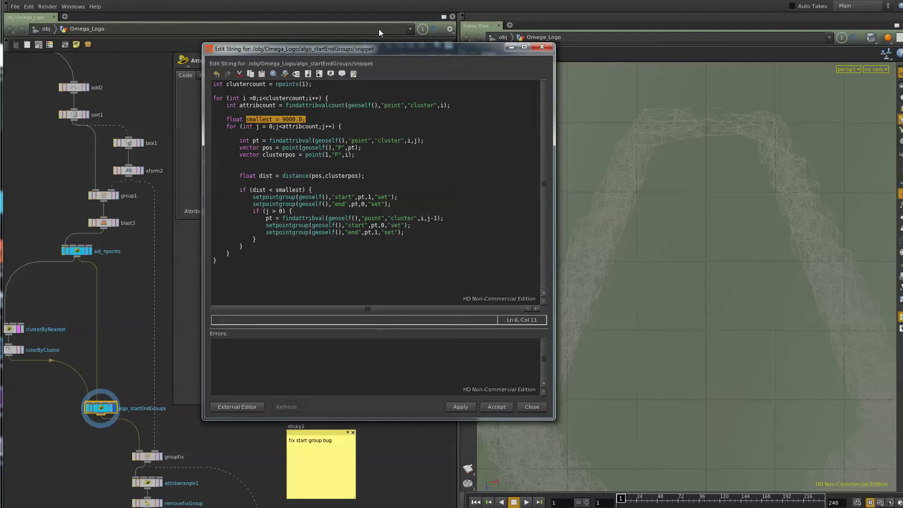
pyautogui.moveTo(291, 53); pyautogui.dragTo(263, 96)
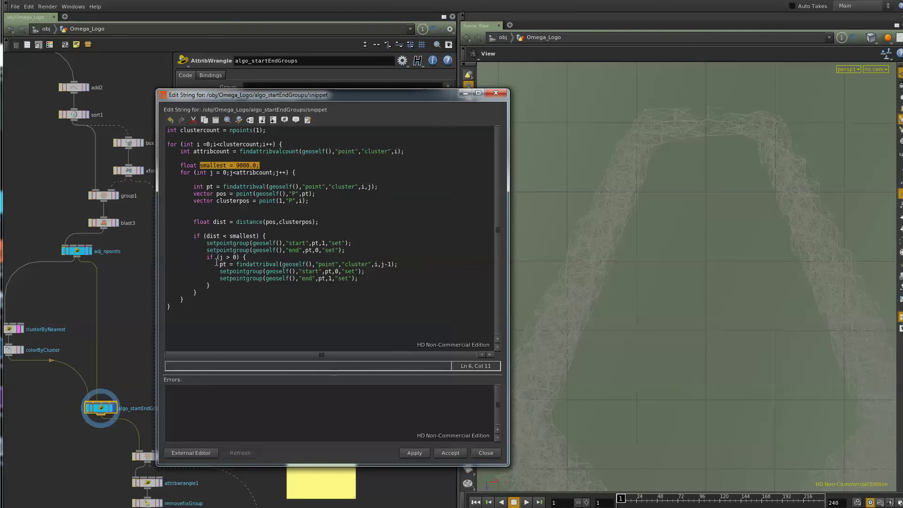
pyautogui.moveTo(217, 264); pyautogui.dragTo(374, 277)
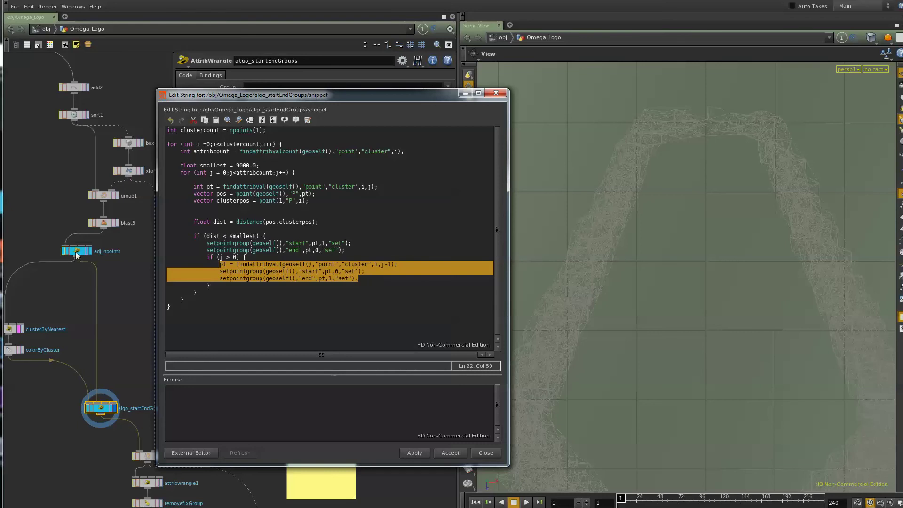
# Compare the colorByCluster node with adj_npoints, leaving the start points of adj_npoints displayed
pyautogui.click(14, 351)
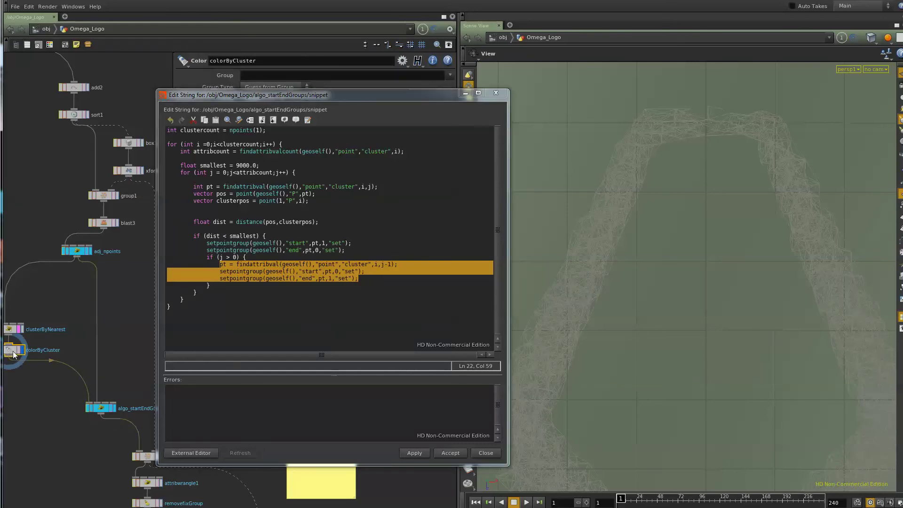
pyautogui.click(77, 252)
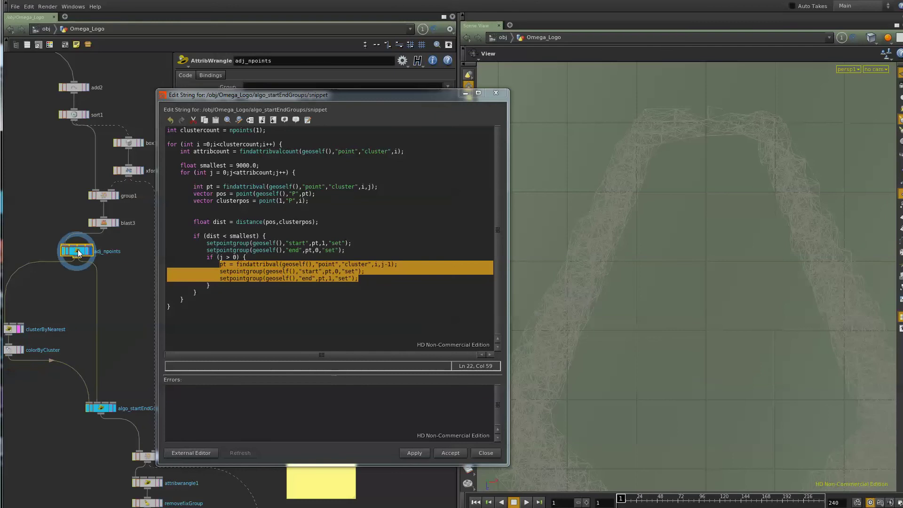
pyautogui.click(21, 351)
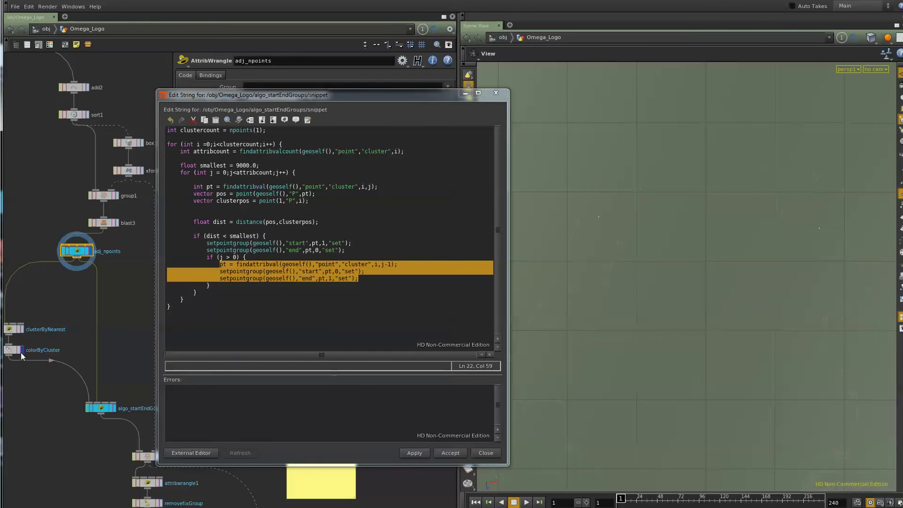
pyautogui.click(21, 353)
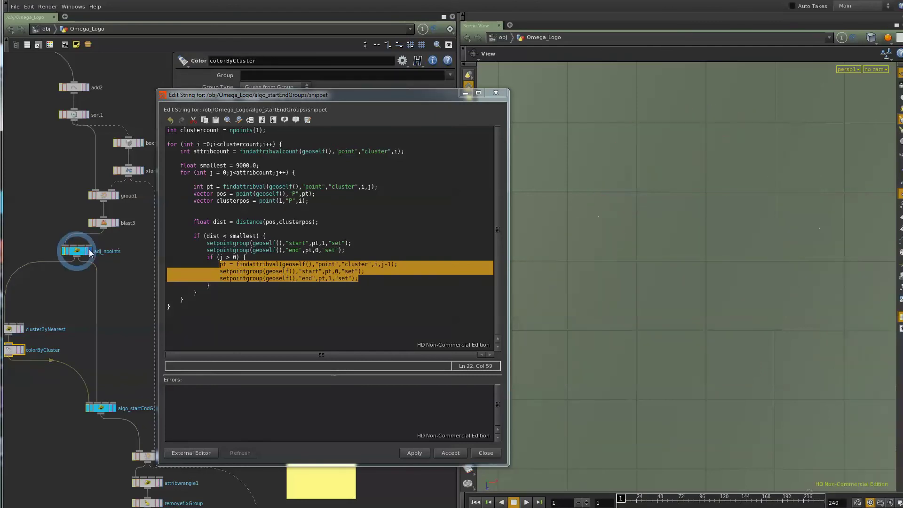
pyautogui.click(81, 253)
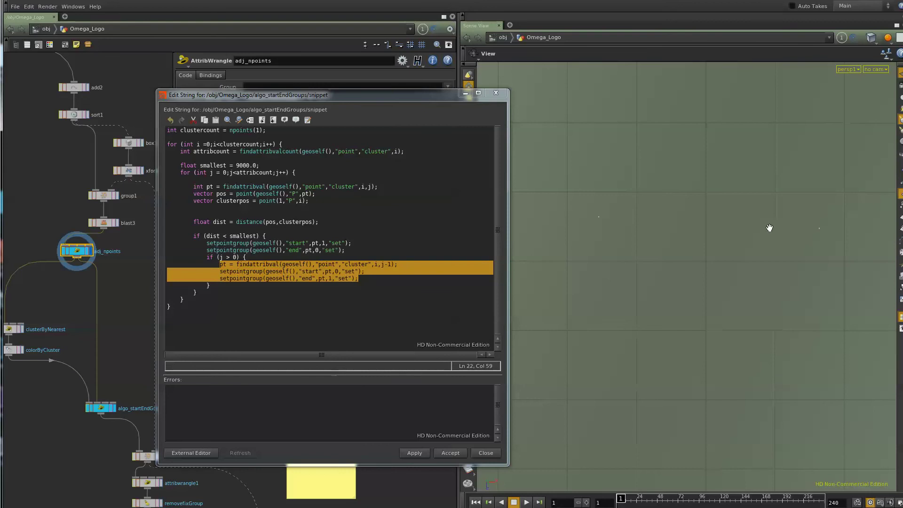
# Display algo_startEndGroups and the groupfix node, and examine the grouped points on the logo's lower leg
pyautogui.click(114, 408)
pyautogui.click(107, 412)
pyautogui.moveTo(96, 468); pyautogui.dragTo(66, 409, button='middle')
pyautogui.click(114, 376)
pyautogui.click(107, 377)
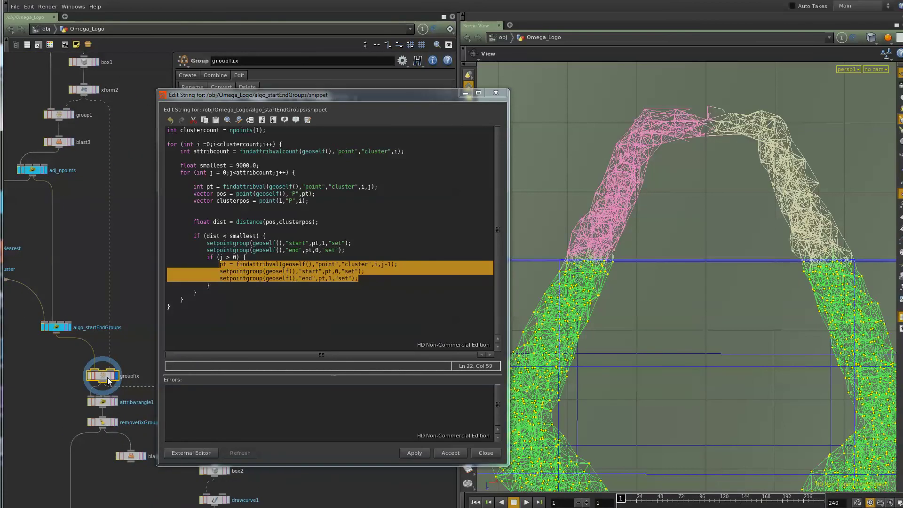
pyautogui.moveTo(287, 97); pyautogui.dragTo(286, 88)
pyautogui.moveTo(732, 355); pyautogui.dragTo(609, 258, button='middle')
pyautogui.scroll(-1, 664, 339)
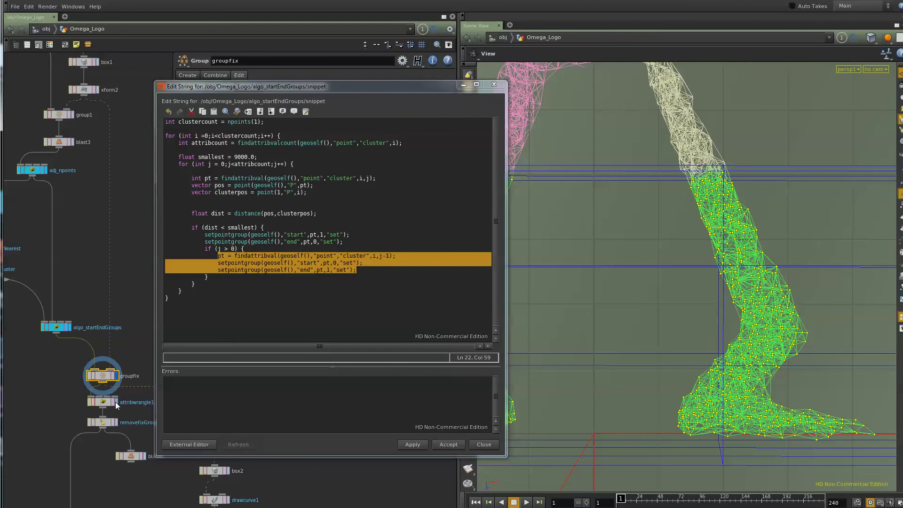
# Examine the groupfix points across both legs of the logo and close the enlarged algo_startEndGroups code editor
pyautogui.press('h')
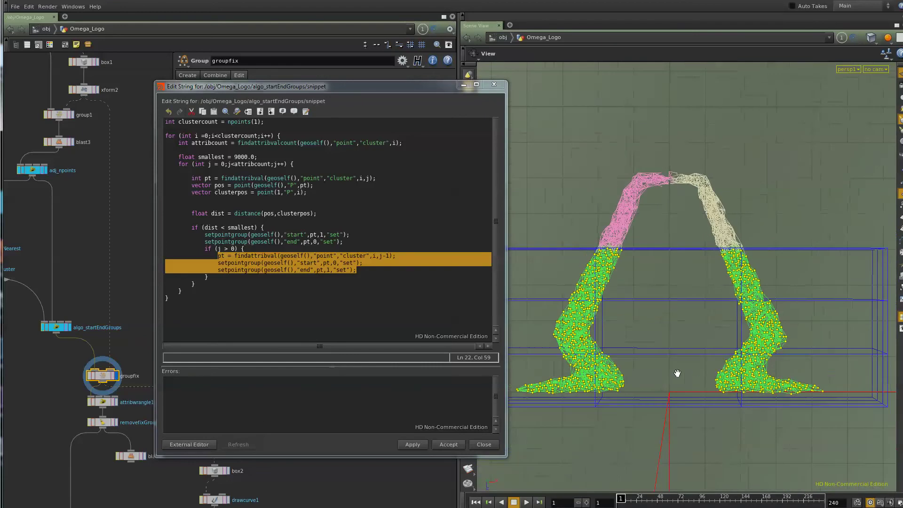
pyautogui.moveTo(695, 374)
pyautogui.mouseDown(button='middle')
pyautogui.moveTo(705, 376)
pyautogui.moveTo(710, 332)
pyautogui.moveTo(697, 368)
pyautogui.mouseUp(button='middle')
pyautogui.scroll(1, 697, 368)
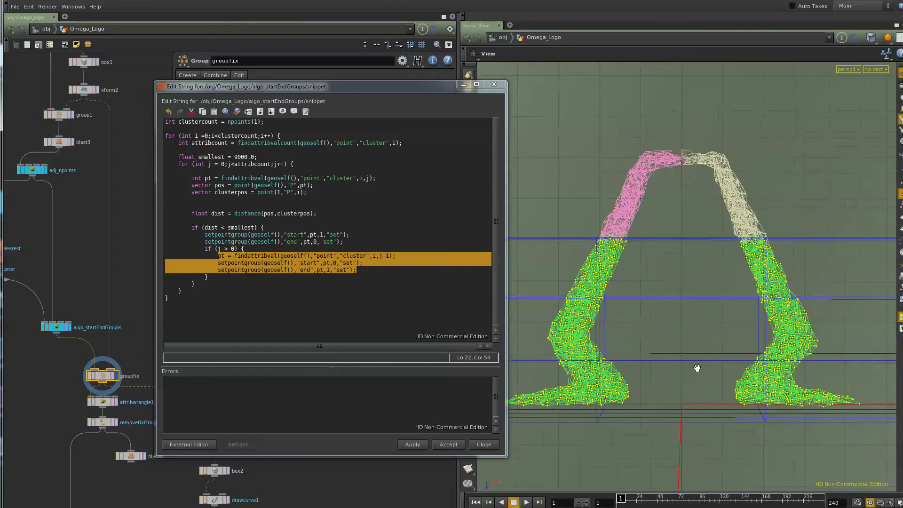
pyautogui.moveTo(29, 404); pyautogui.dragTo(8, 391, button='middle')
pyautogui.moveTo(328, 87); pyautogui.dragTo(335, 82)
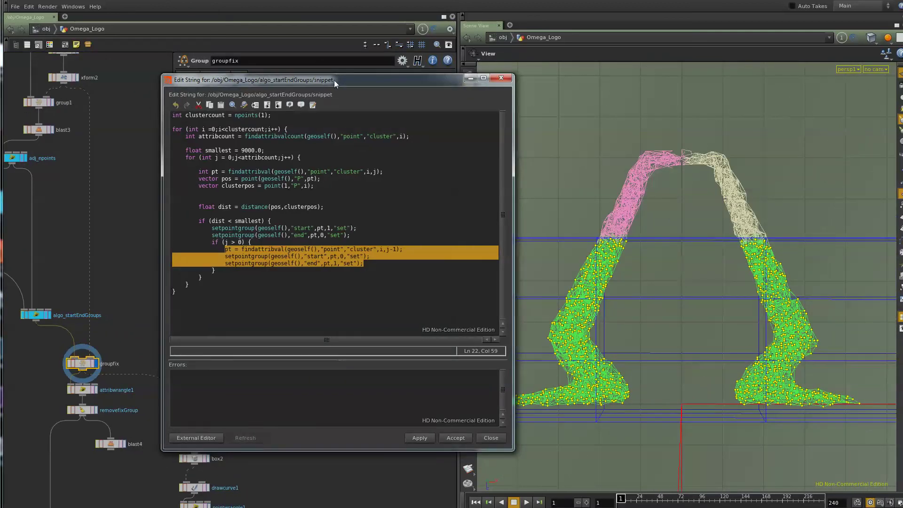
pyautogui.click(501, 77)
# Display attribwrangle1 with its start/end group code, followed by the removefixGroup node with its cleanup parameters
pyautogui.click(97, 389)
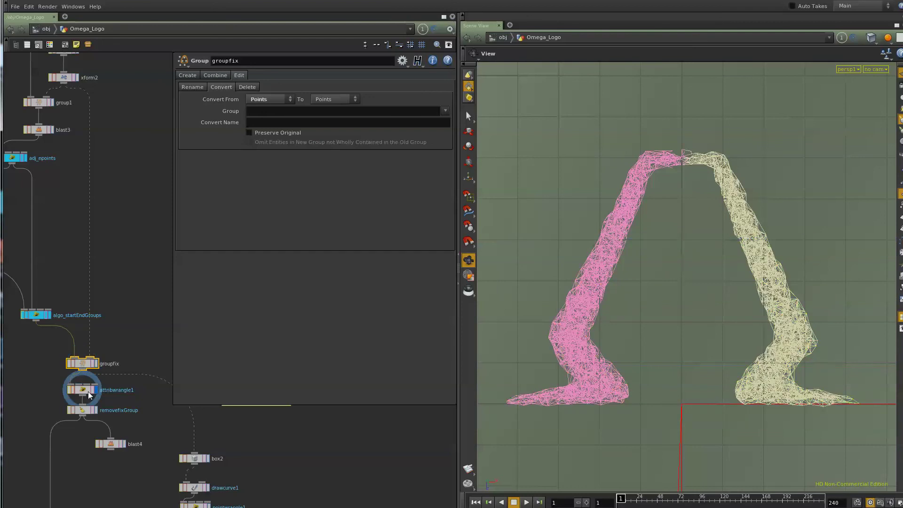
pyautogui.click(88, 391)
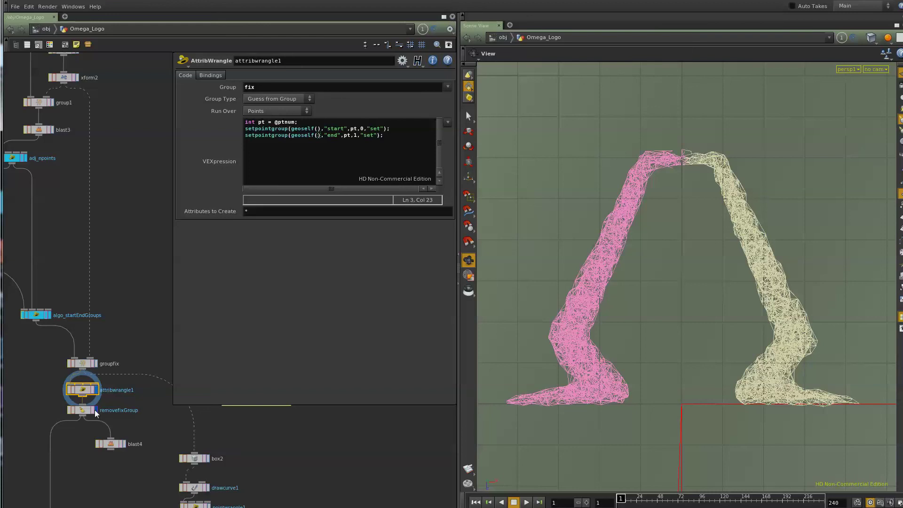
pyautogui.click(95, 410)
pyautogui.click(84, 409)
# Display the adj_pointcost node with its noise code, followed by findshortestpath1 with its path parameters
pyautogui.moveTo(68, 493); pyautogui.dragTo(61, 294, button='middle')
pyautogui.scroll(3, 76, 355)
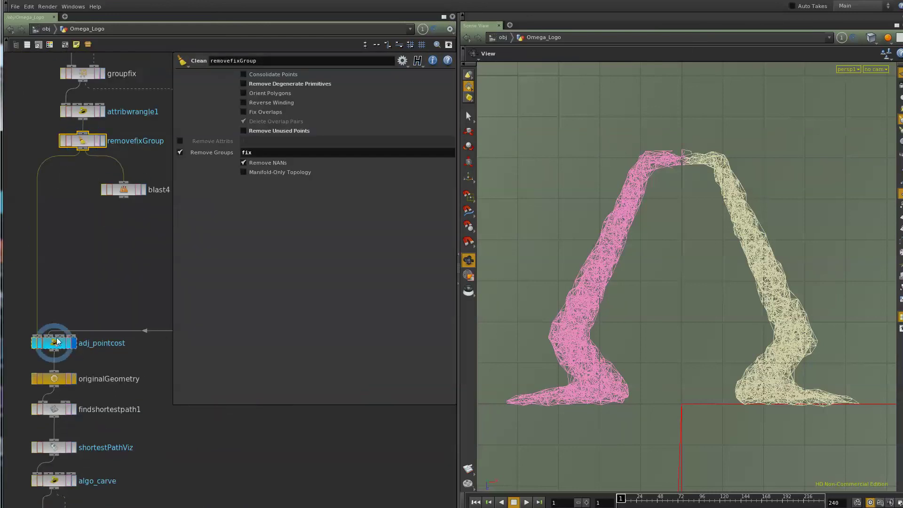
pyautogui.click(73, 343)
pyautogui.click(59, 342)
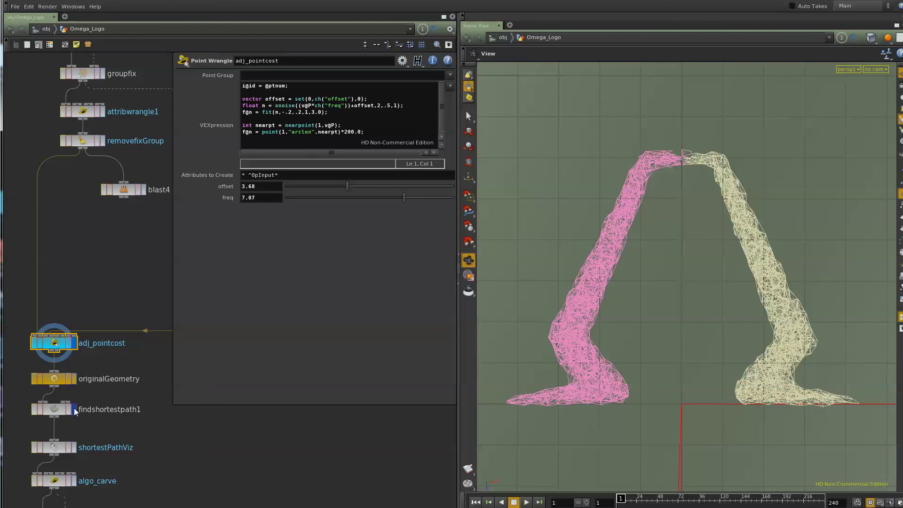
pyautogui.click(74, 408)
pyautogui.click(55, 409)
# Open the algo_translate node's parameters and read its code down to the parent name and parent position statements
pyautogui.moveTo(130, 461); pyautogui.dragTo(137, 240, button='middle')
pyautogui.moveTo(134, 368); pyautogui.dragTo(134, 302, button='middle')
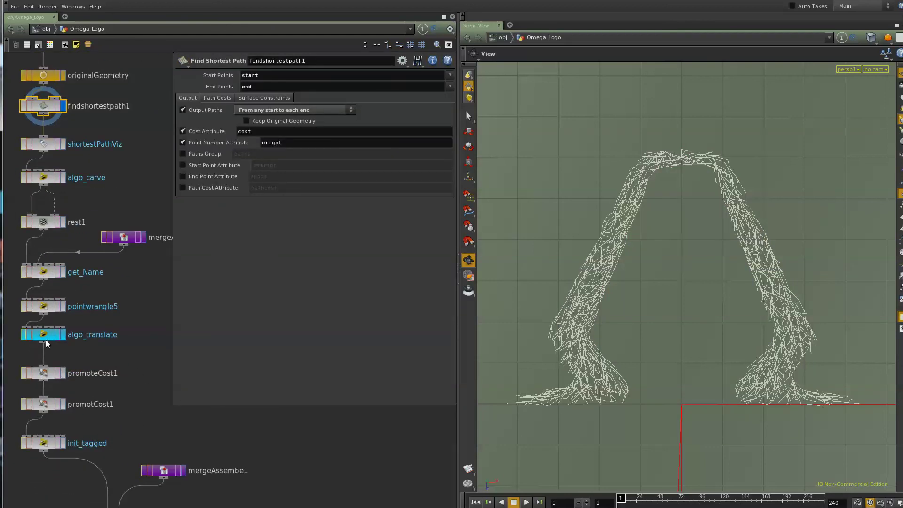
pyautogui.moveTo(46, 339); pyautogui.dragTo(46, 343)
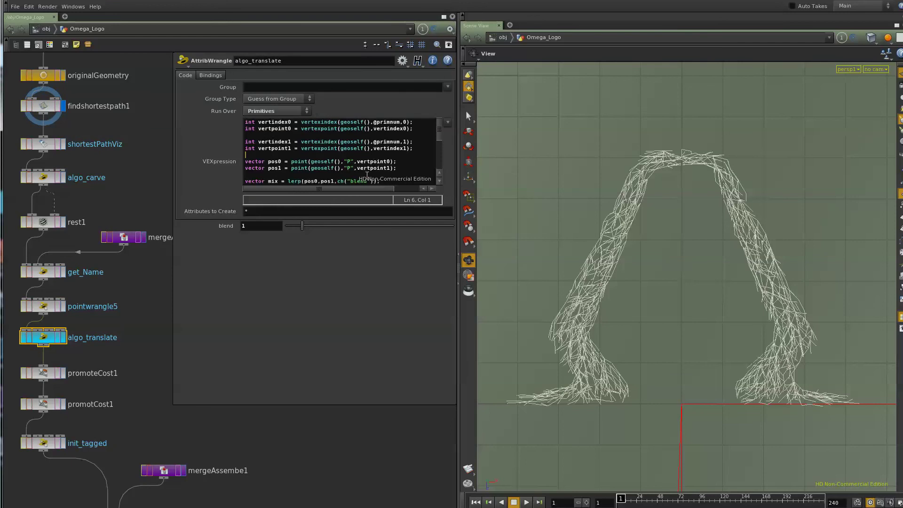
pyautogui.scroll(-4, 365, 175)
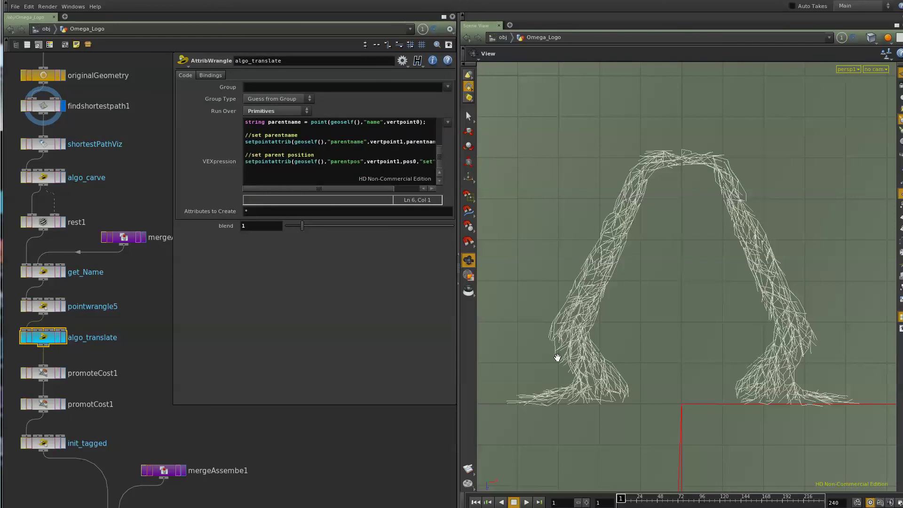